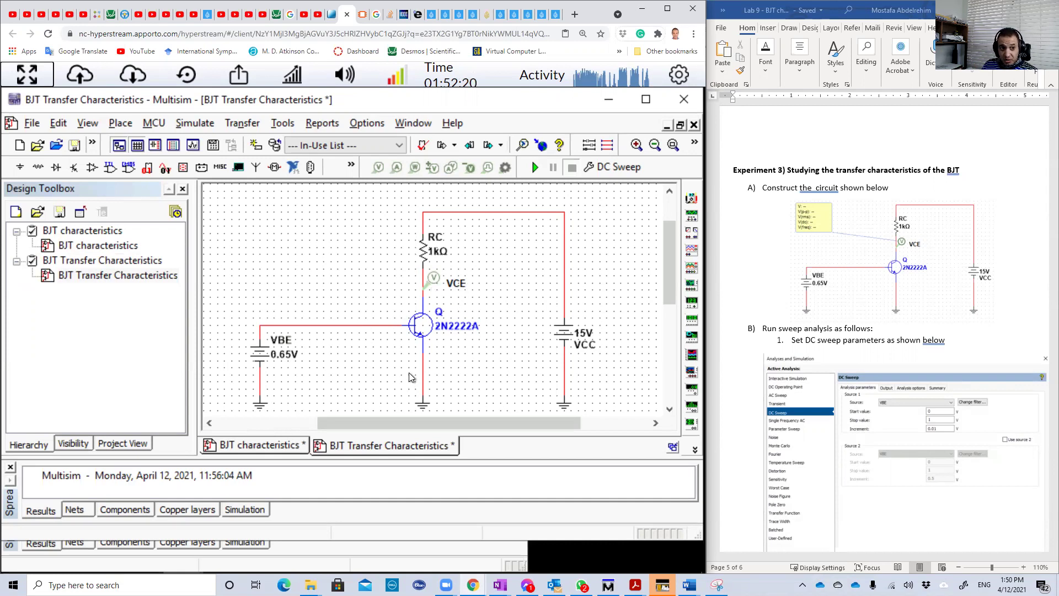
Open the DC Sweep analysis settings and check which output variables it uses
left_click(195, 124)
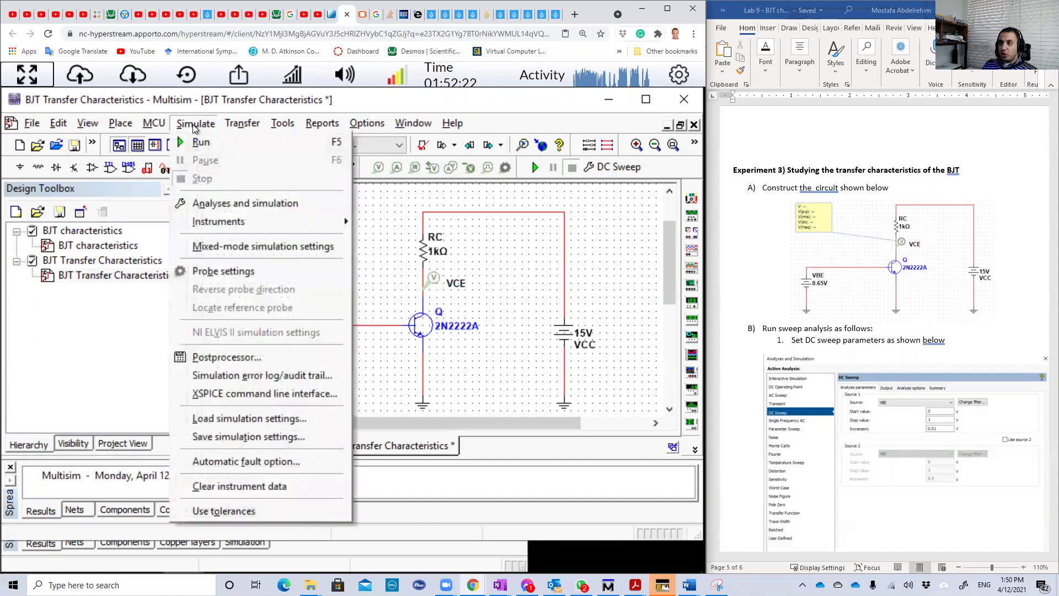
left_click(209, 203)
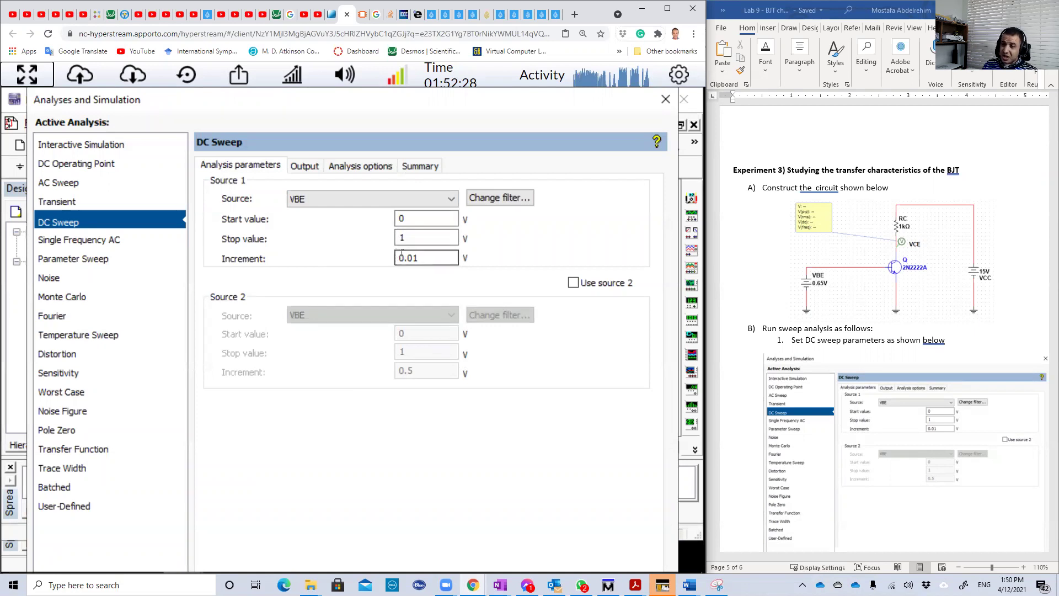
left_click(311, 166)
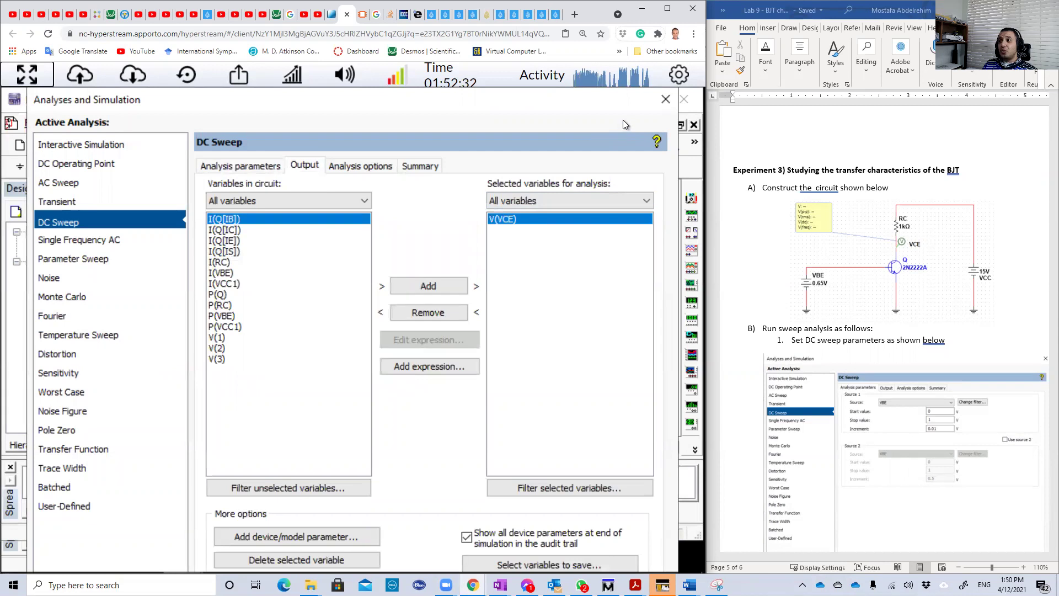
left_click(665, 100)
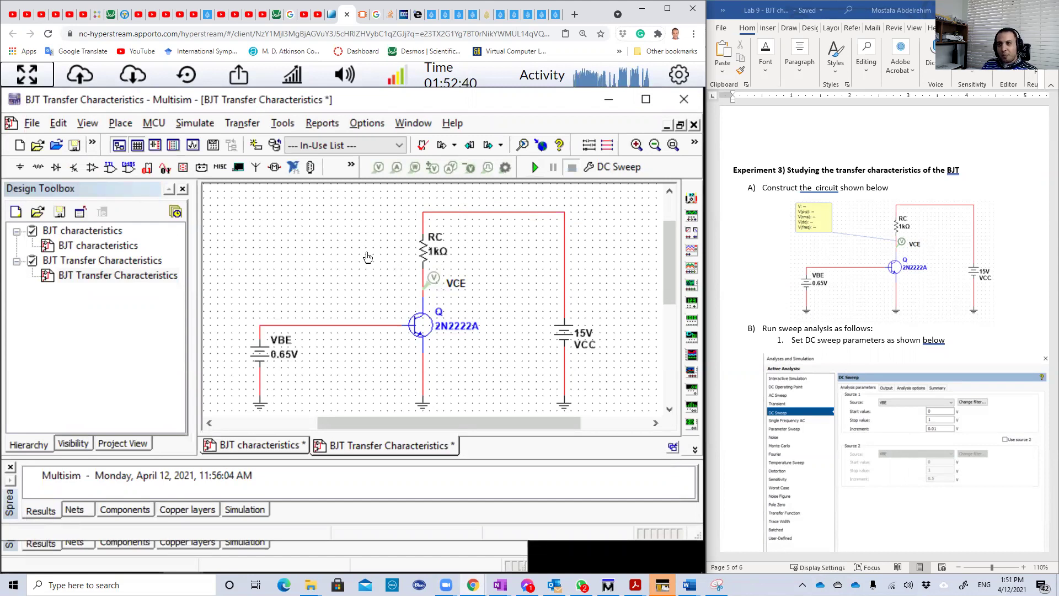
Reopen the DC Sweep settings to confirm V(VCE) is the output, then make the remote session full screen
left_click(194, 124)
left_click(265, 201)
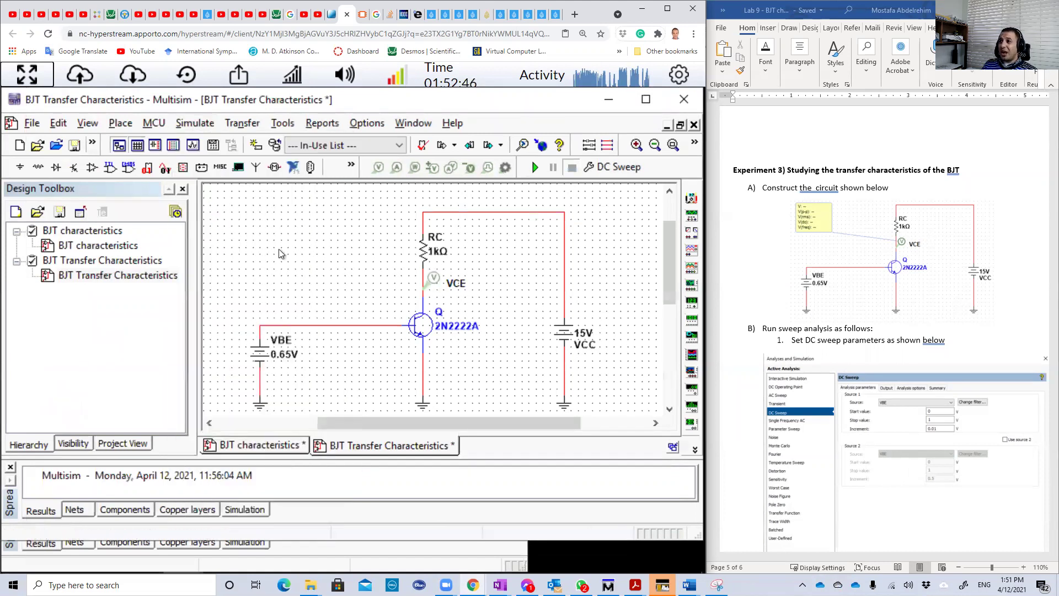
left_click(305, 166)
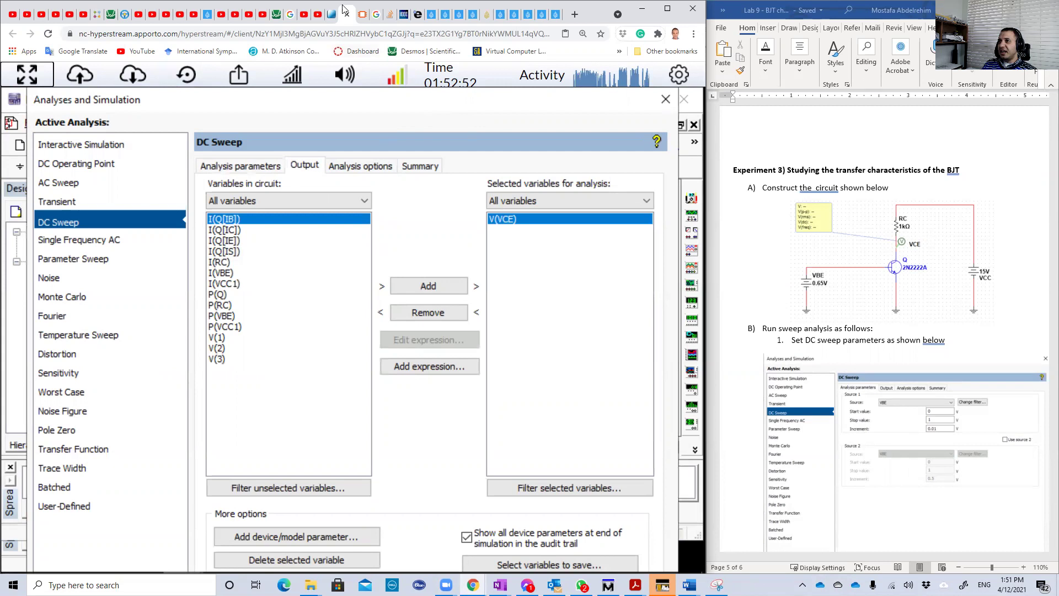
left_click(27, 74)
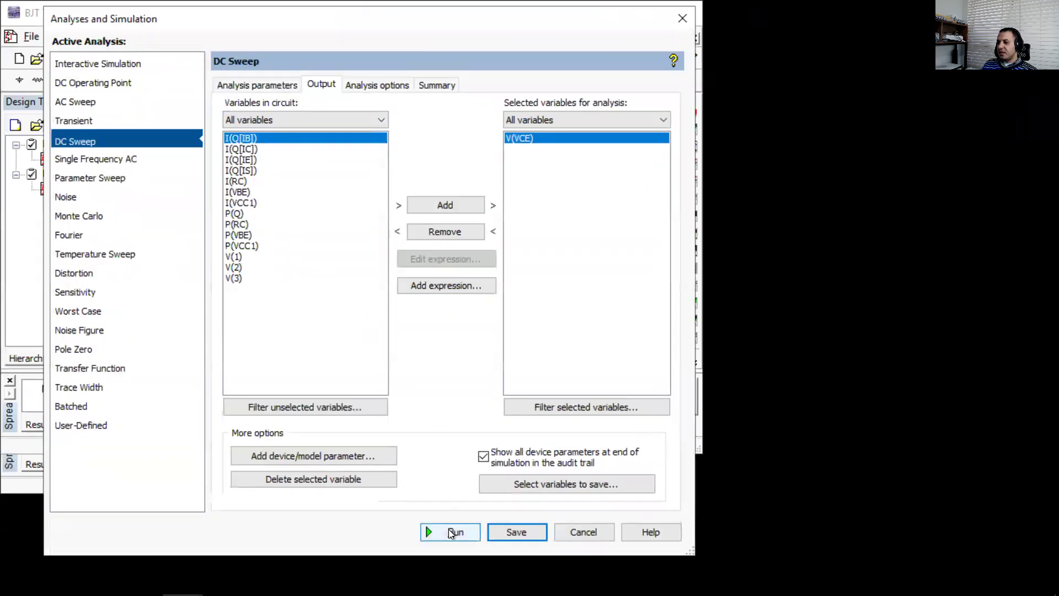
Run the DC sweep over VBE and export the V(VCE) trace to Excel
left_click(448, 530)
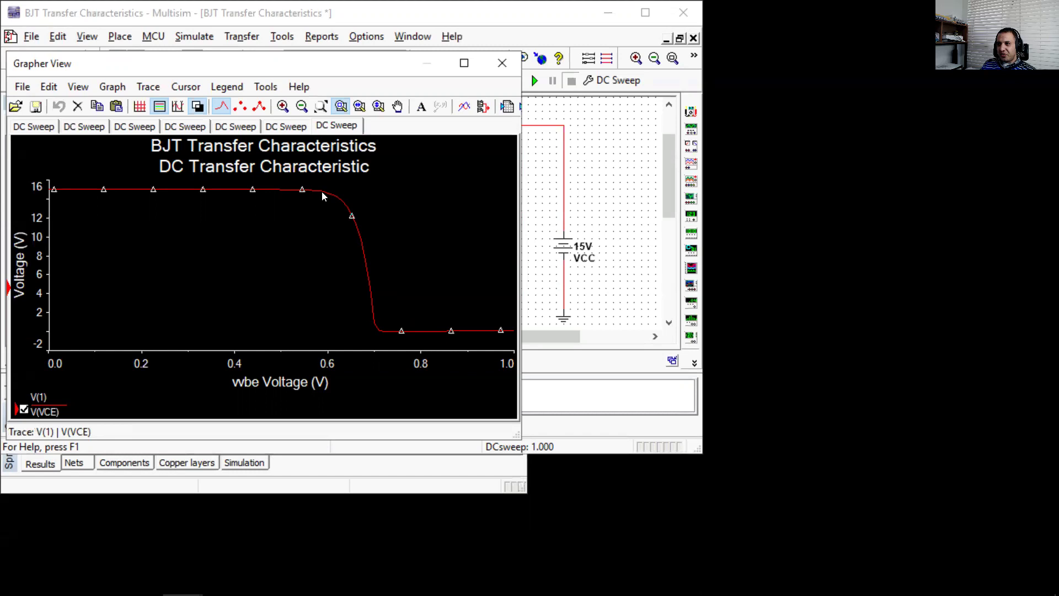
left_click(507, 106)
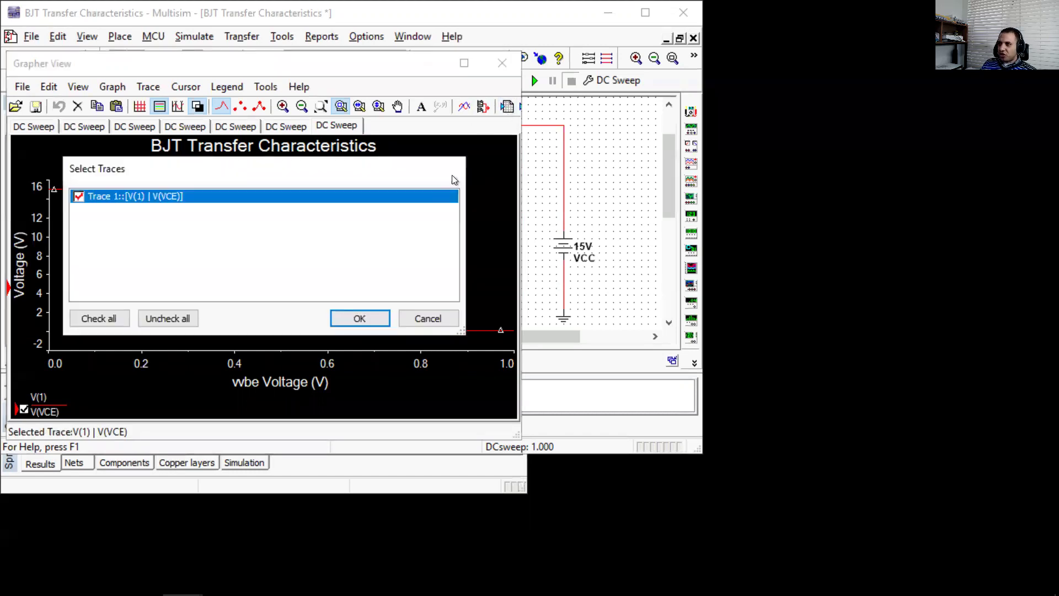
left_click(353, 319)
left_click(367, 296)
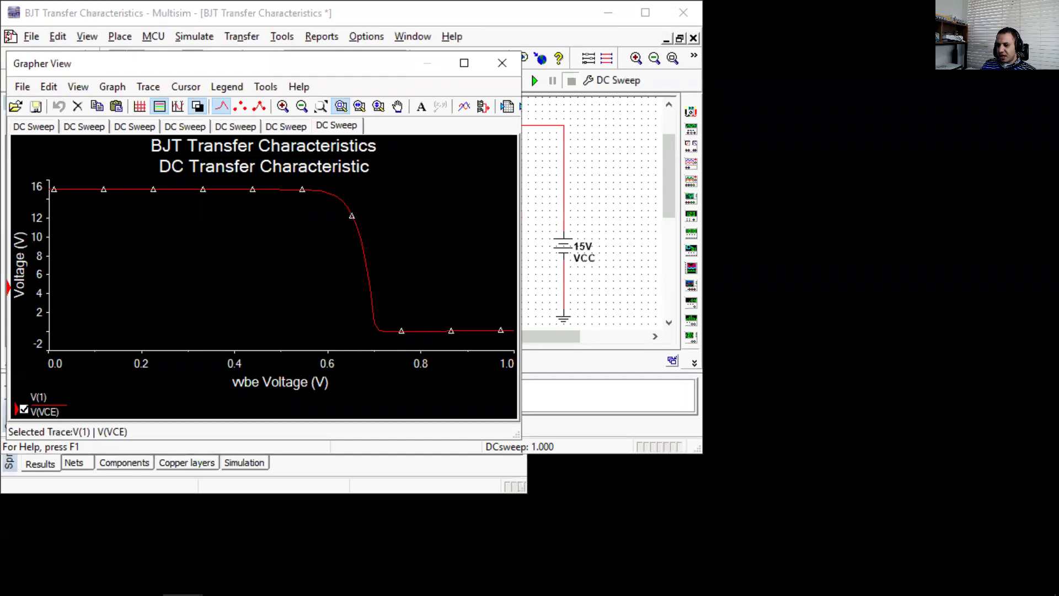
mouse_move(318, 595)
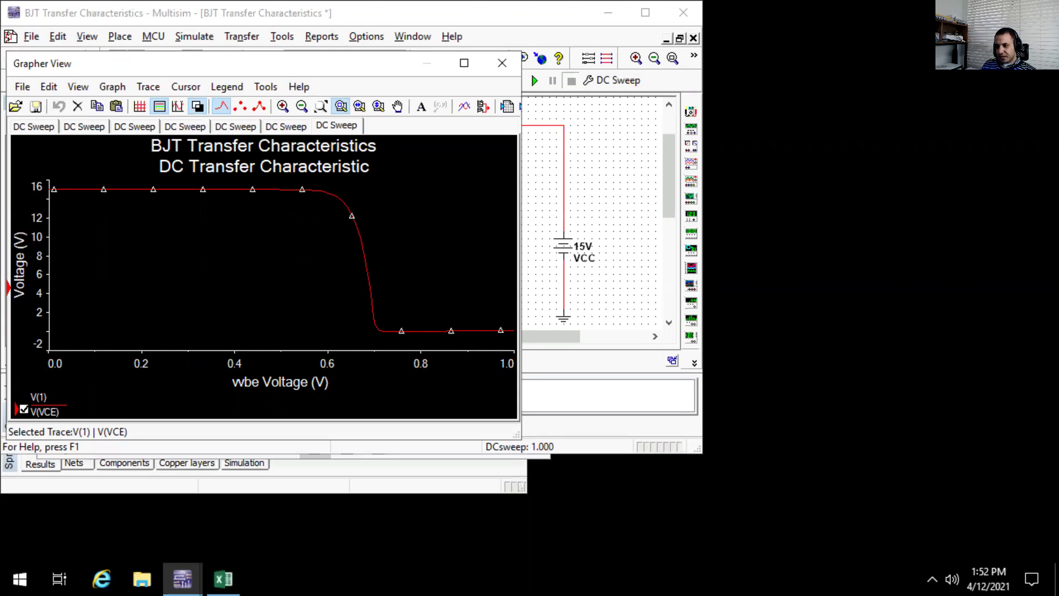
Maximize the exported sheet and label column A 'VBE' and column B 'VCE'
double_click(478, 150)
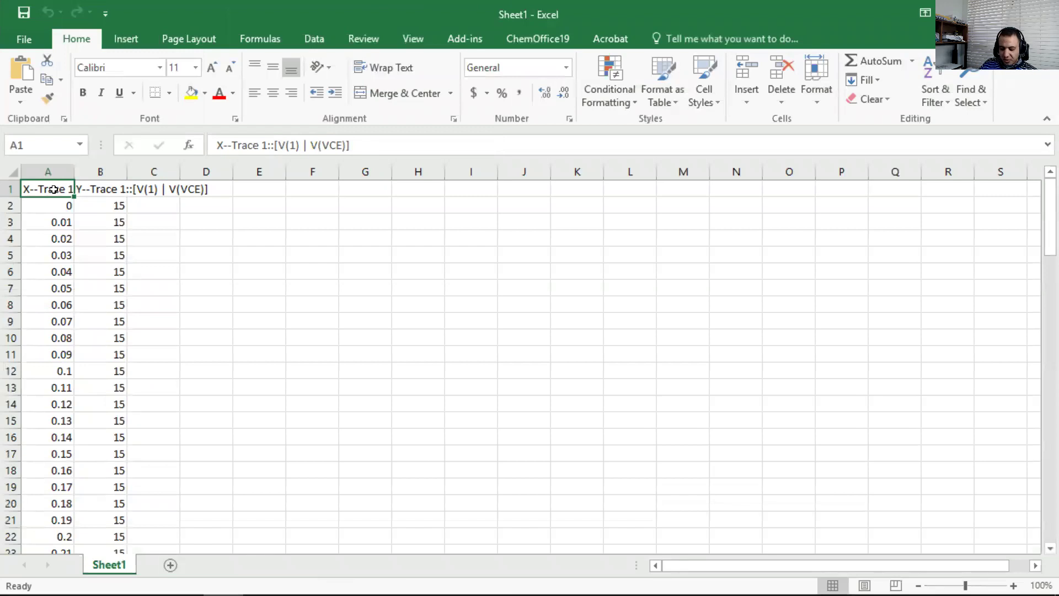
type("VBE")
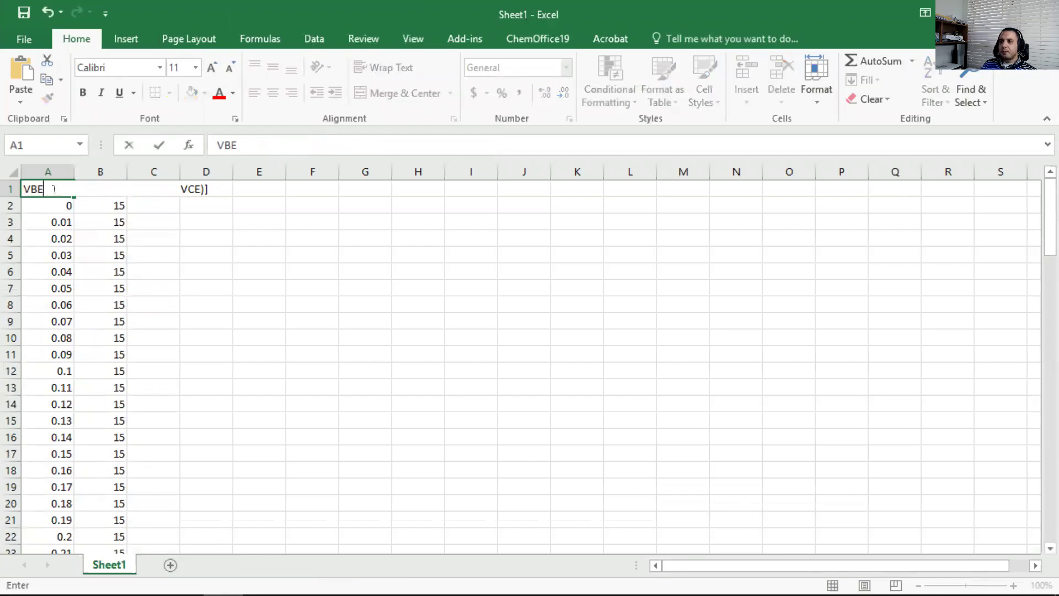
left_click(92, 220)
left_click(99, 191)
type("VBE")
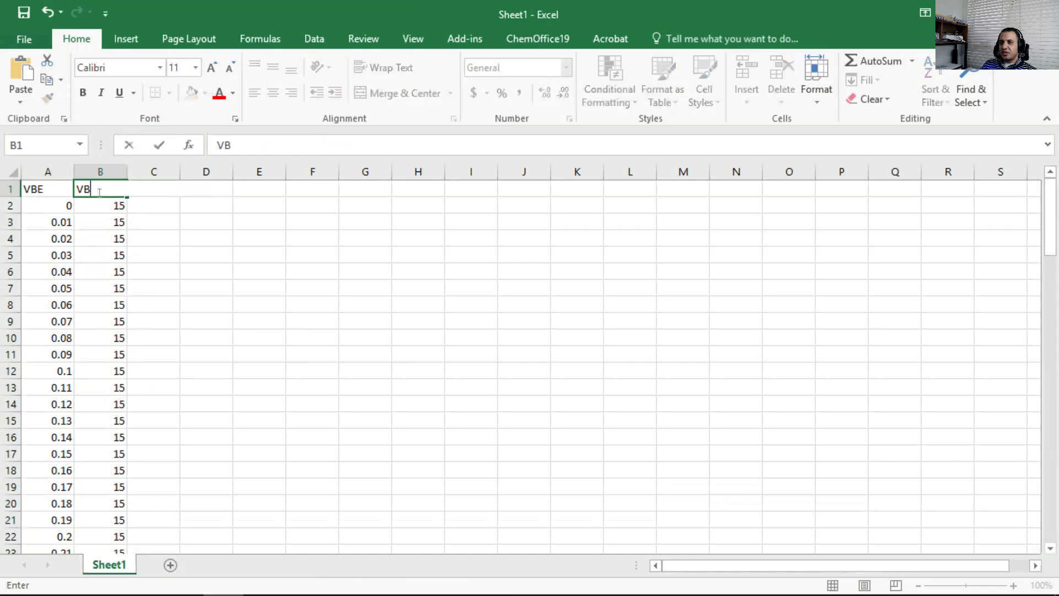
key("BackSpace")
key("BackSpace")
type("CE")
key("Return")
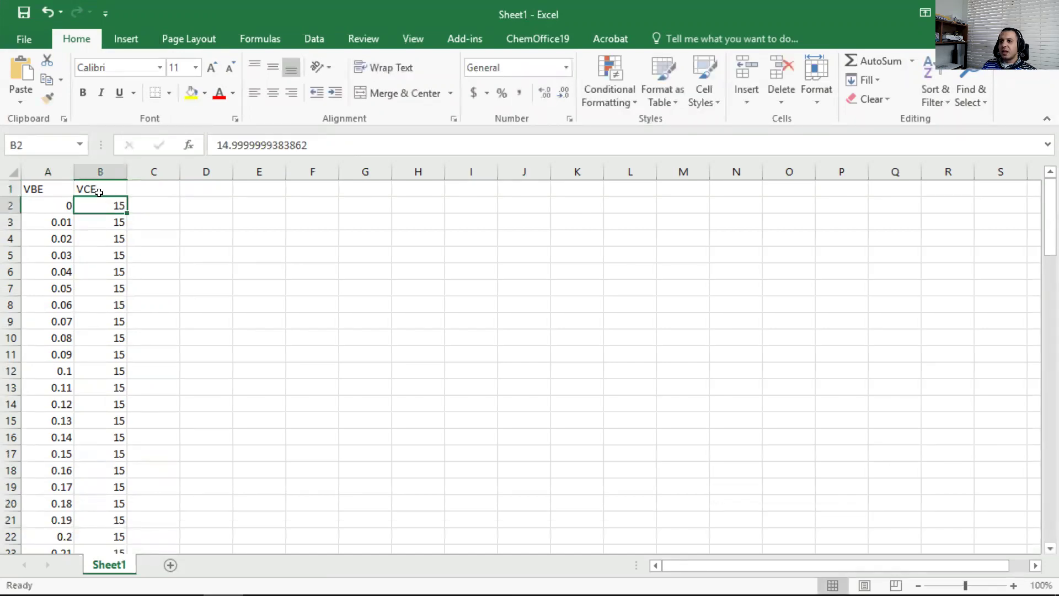
Plot A1:B102 as a Scatter with Smooth Lines and Markers chart and enlarge it
left_click_drag(63, 191, 95, 189)
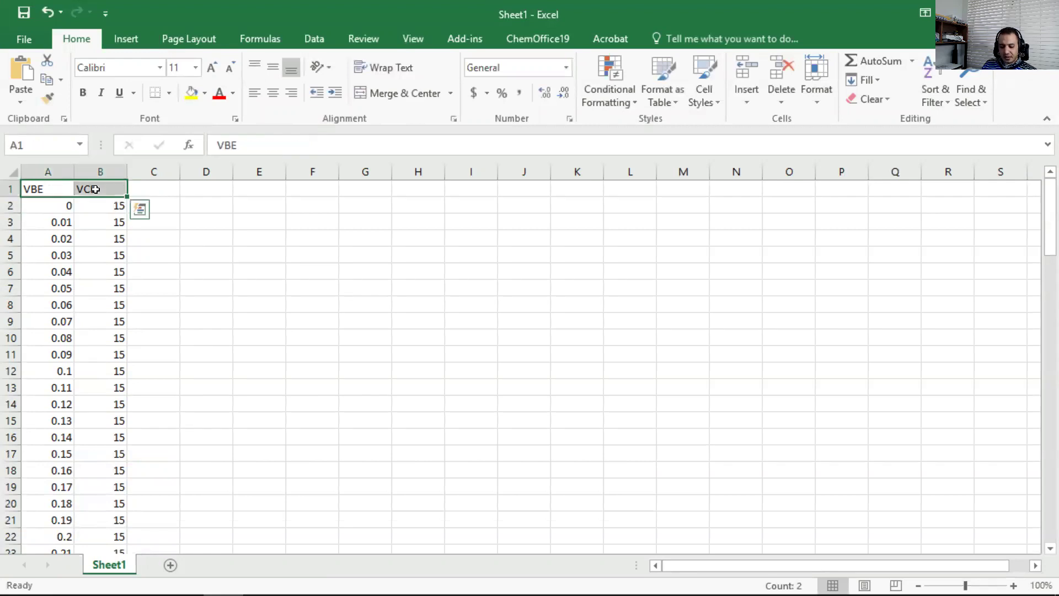
key("ctrl+shift+Down")
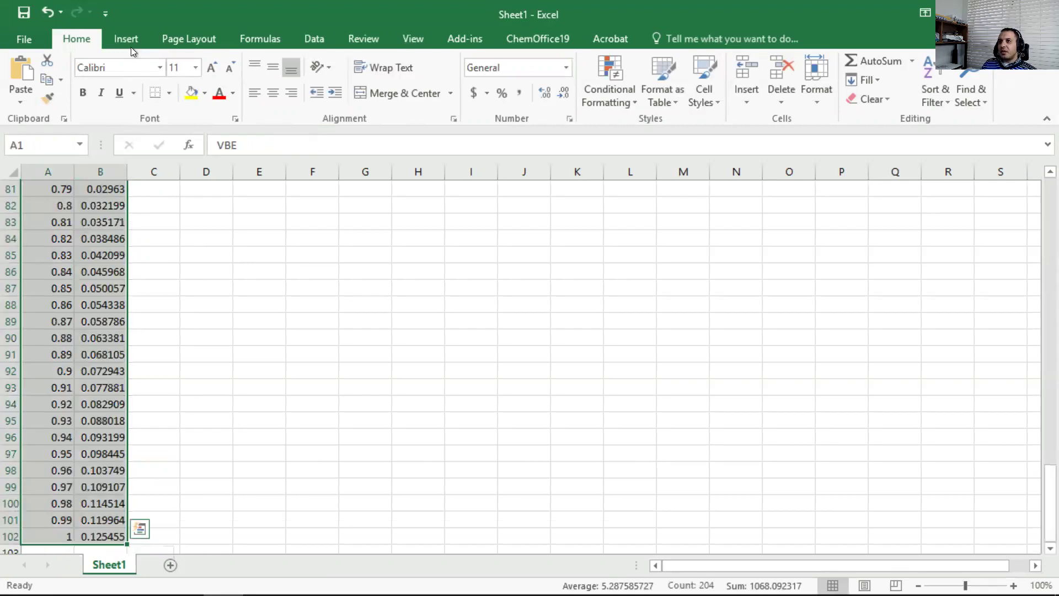
left_click(131, 44)
left_click(503, 100)
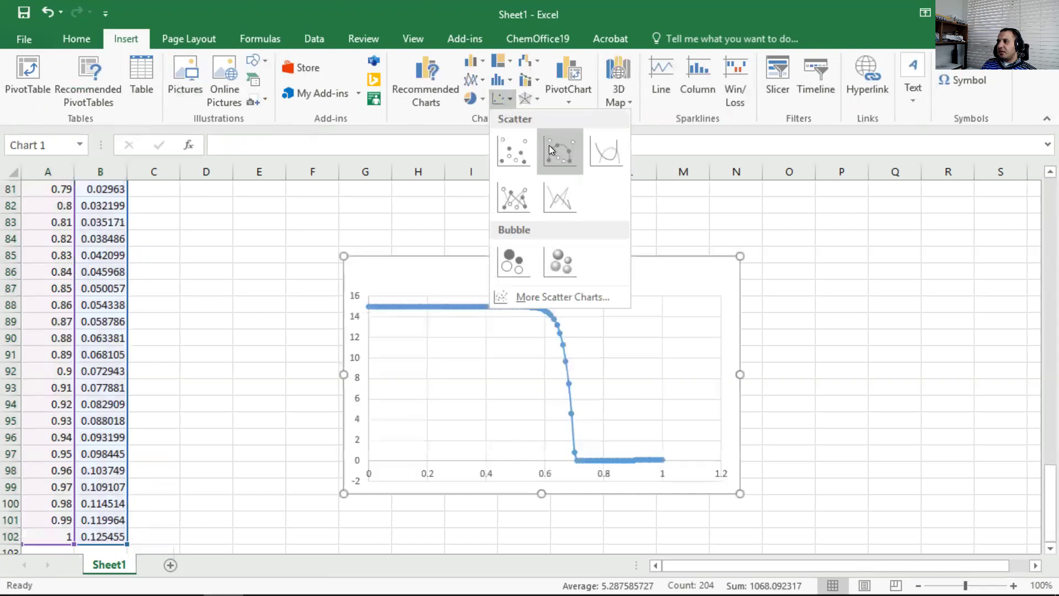
left_click(561, 149)
left_click_drag(343, 257, 83, 194)
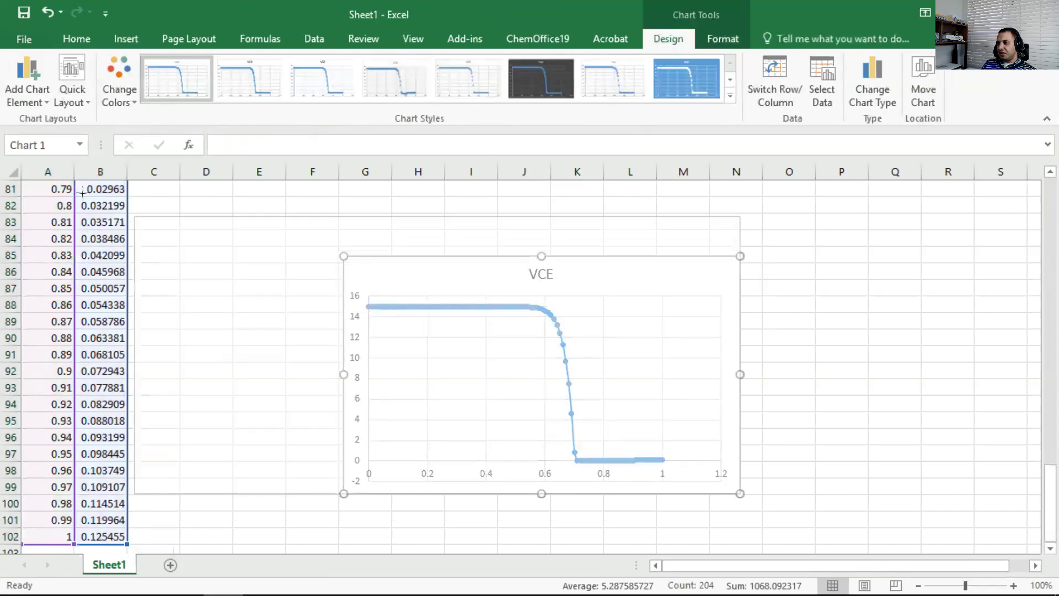
left_click_drag(741, 493, 998, 531)
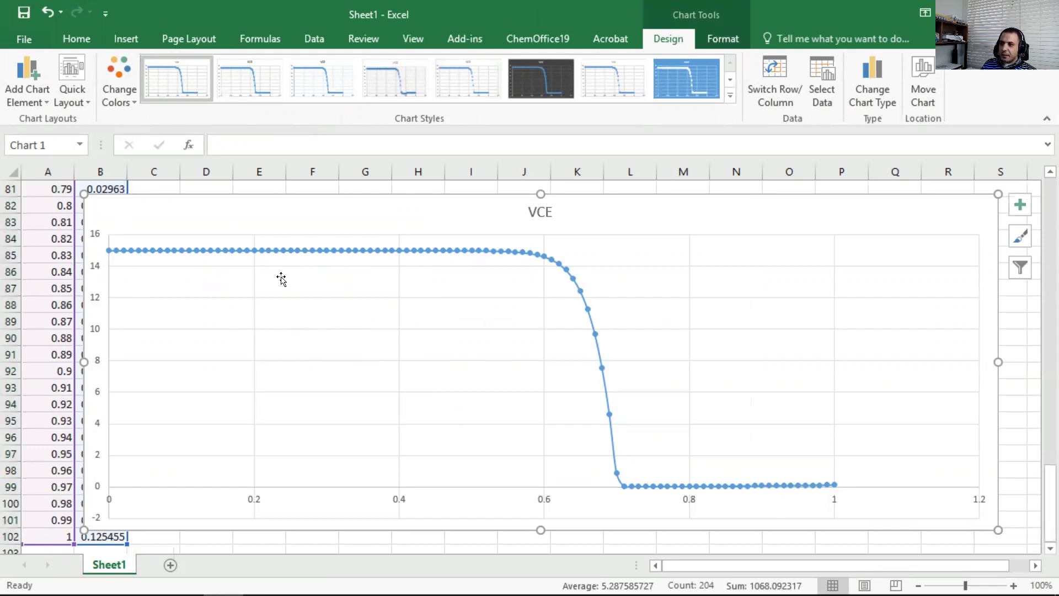
Read data-point values along the VCE curve, which collapses from 15 V to 0 V near 0.7 V VBE
mouse_move(246, 251)
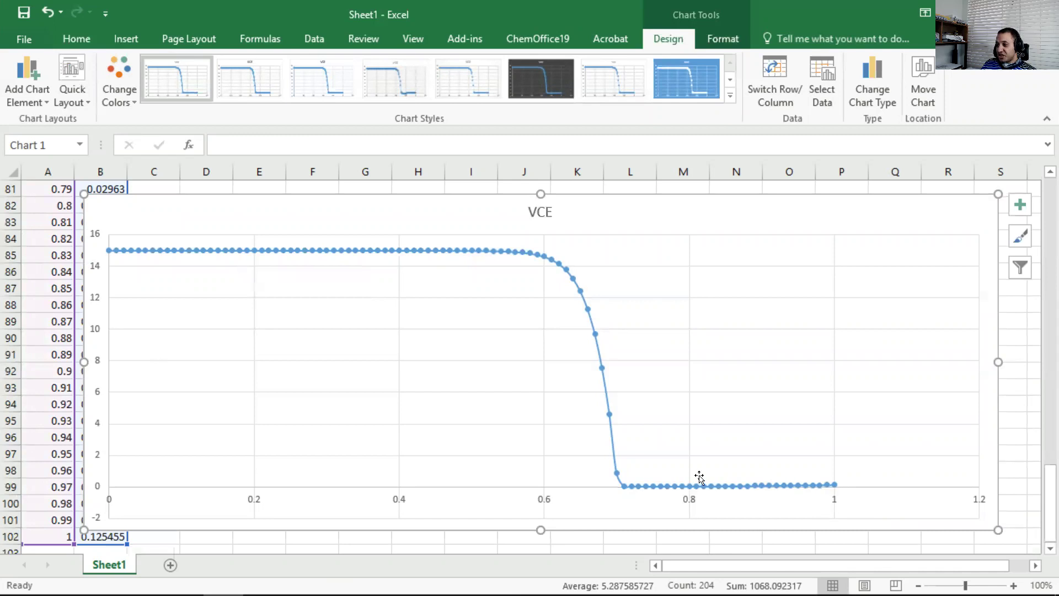
mouse_move(628, 490)
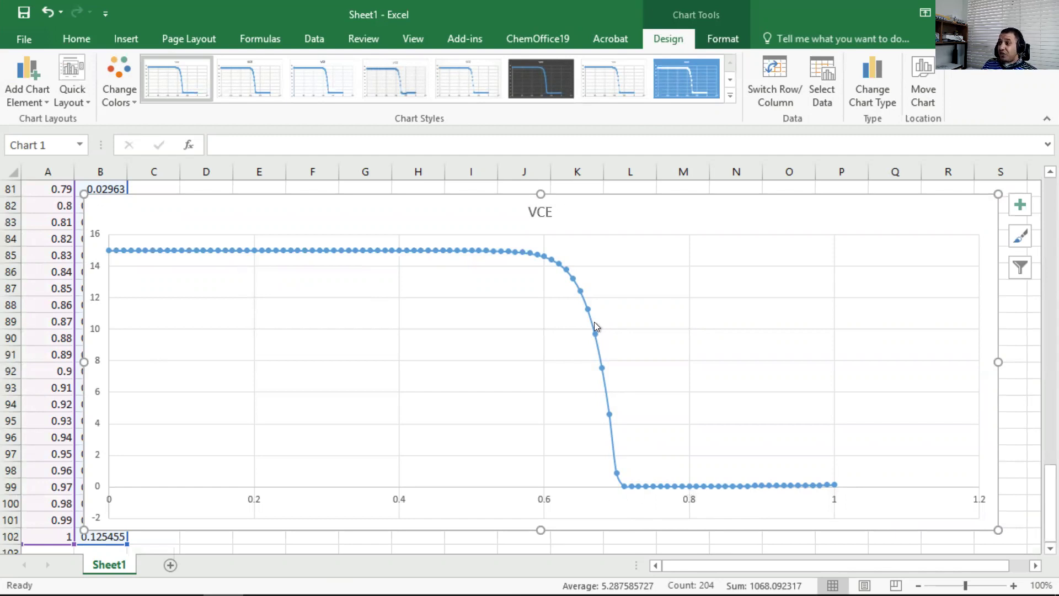
mouse_move(594, 323)
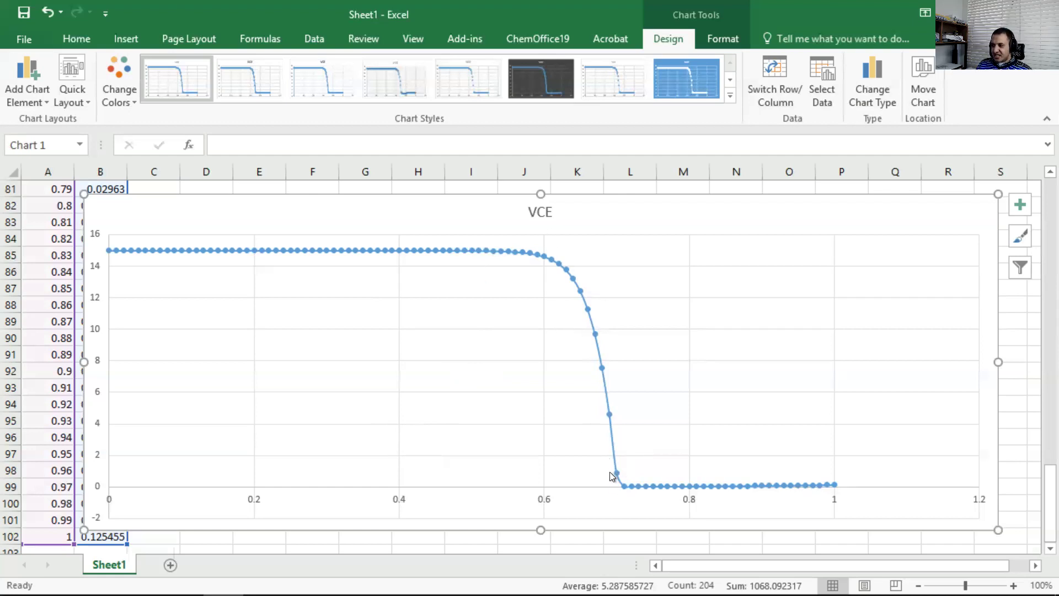
mouse_move(627, 487)
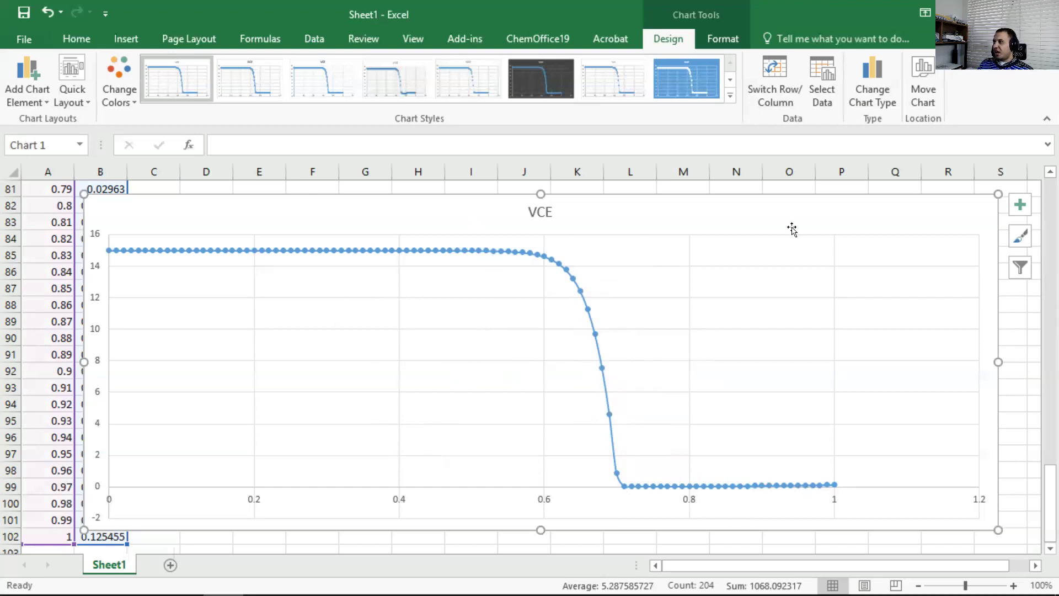
Restore Excel, leave full screen, and scroll Word to the transfer-characteristics placeholder box
left_click(998, 9)
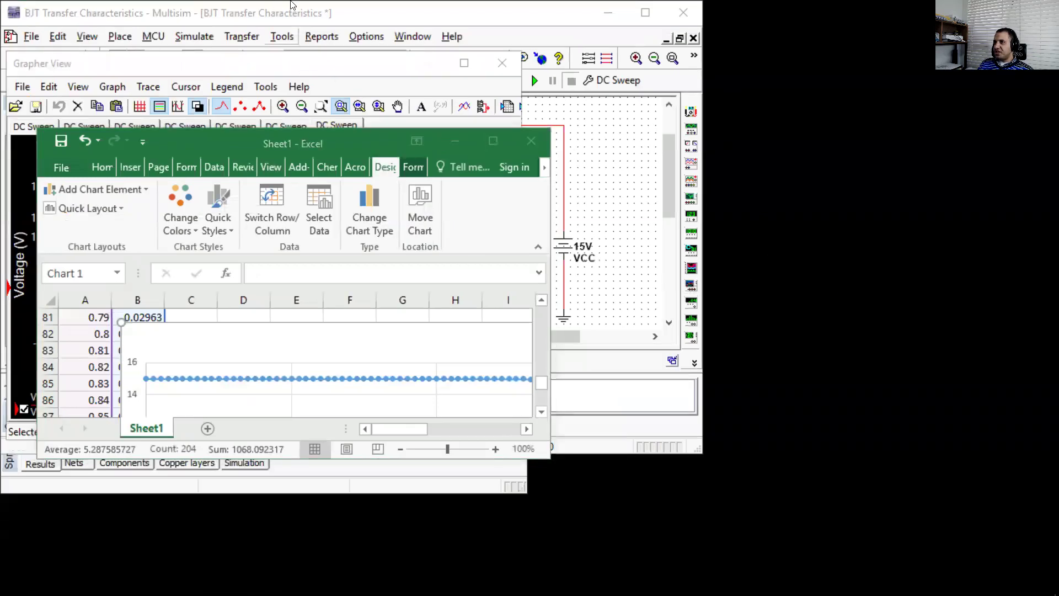
left_click(528, 38)
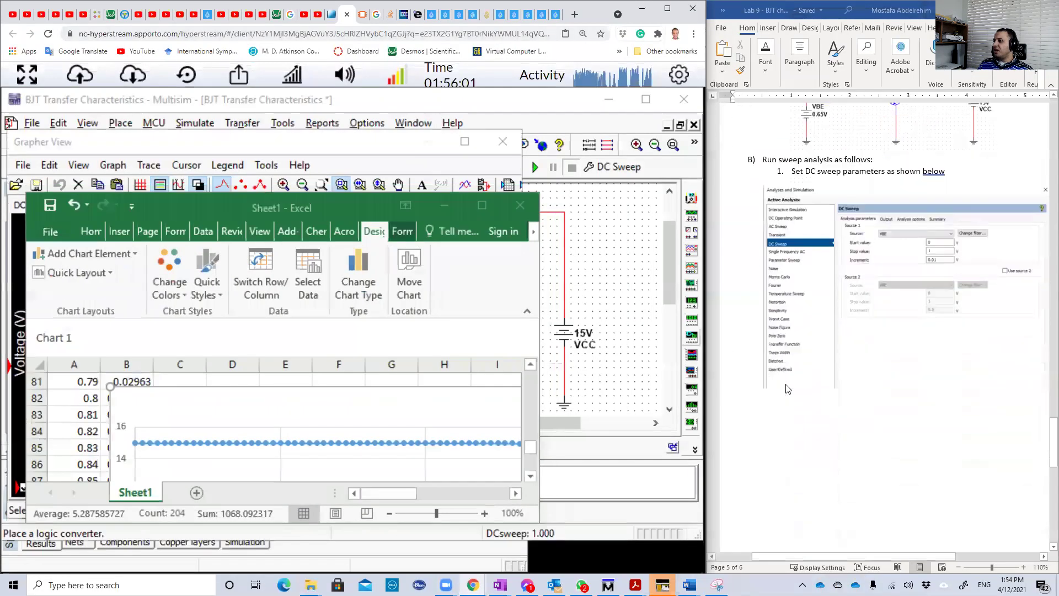
scroll(827, 359, "down", 3)
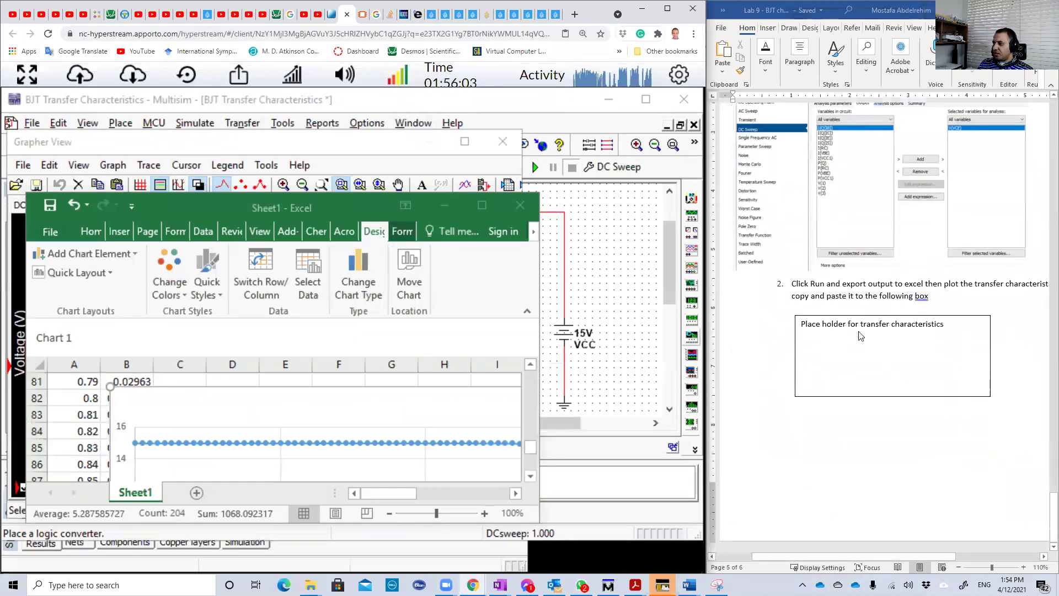